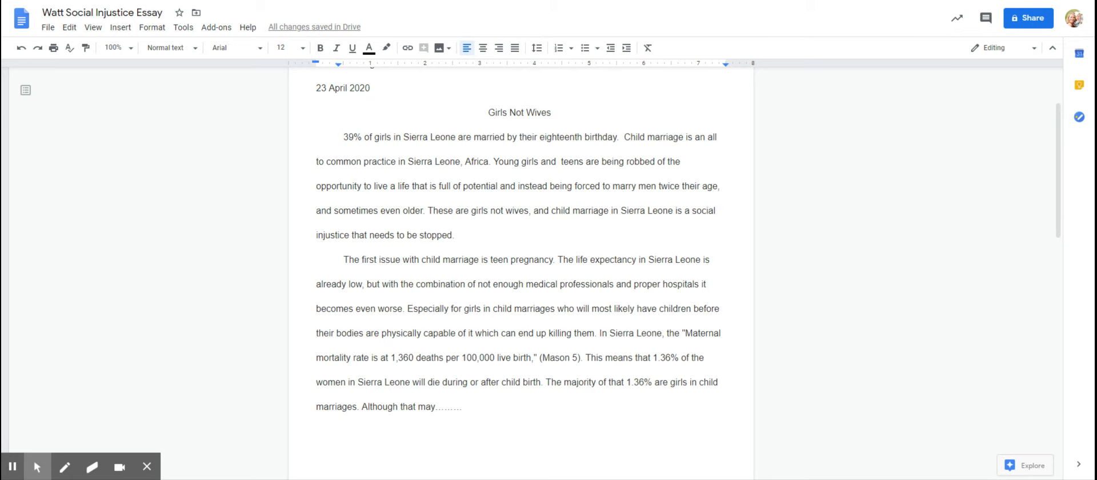
Step: Open the bibliography manager of the EasyBib Bibliography Creator add-on
scroll(519, 257, up, 2)
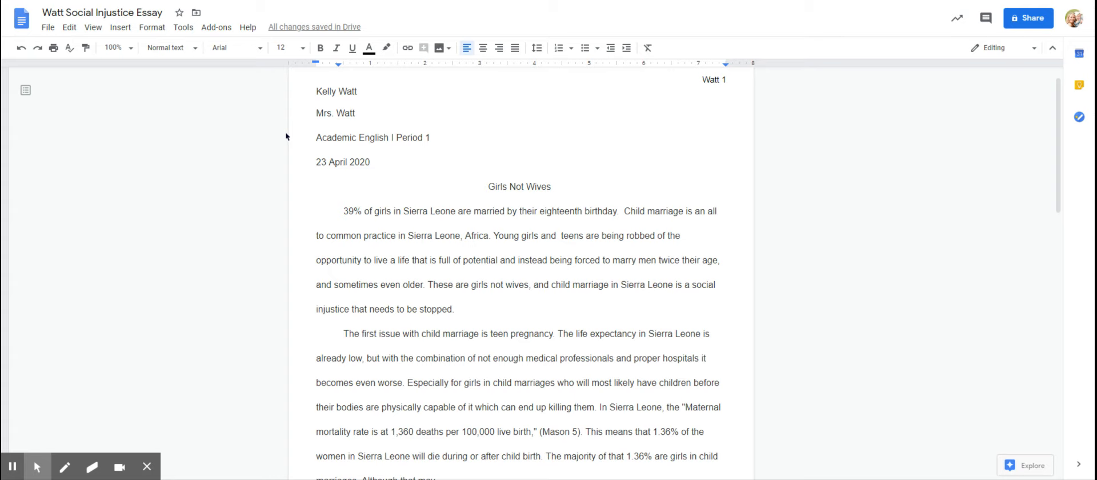
click(216, 26)
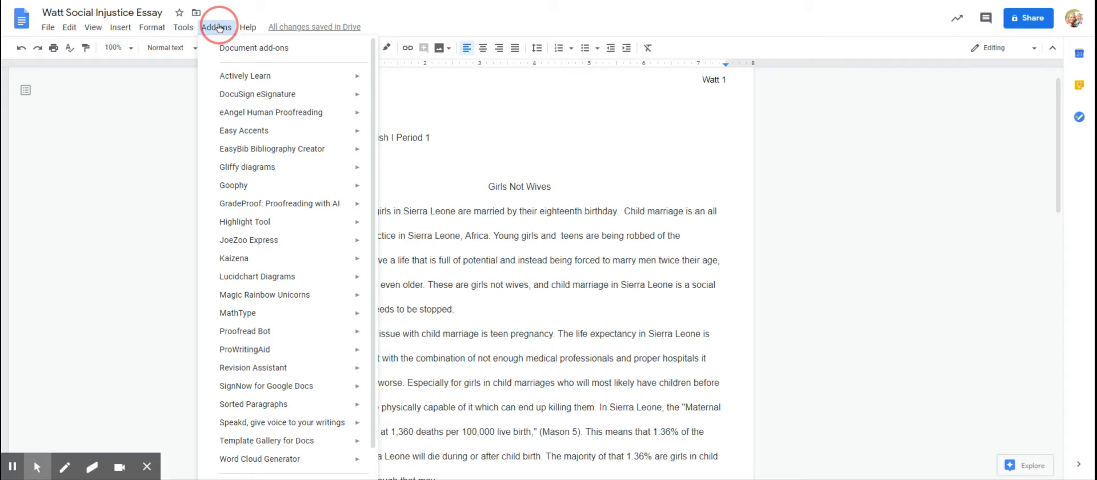
mouse_move(239, 154)
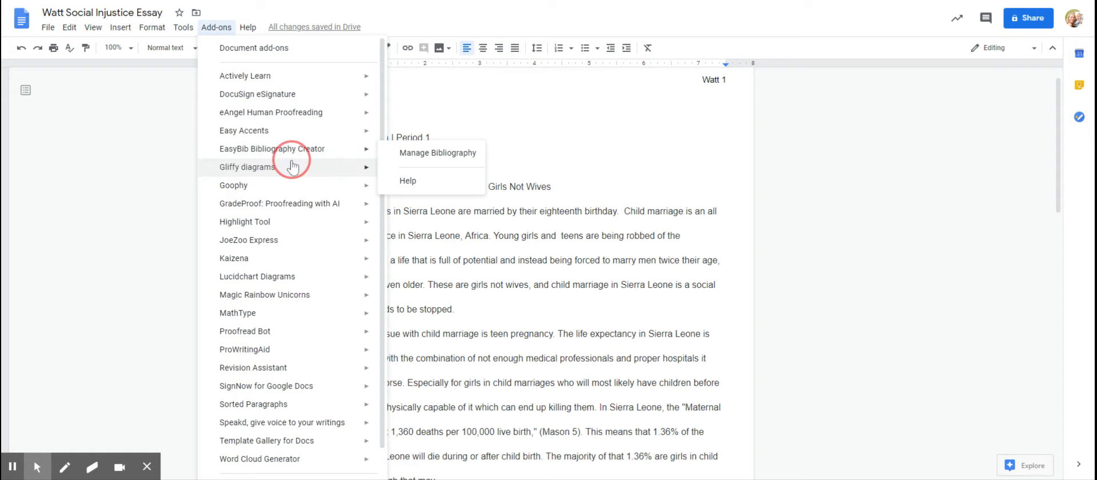
click(408, 160)
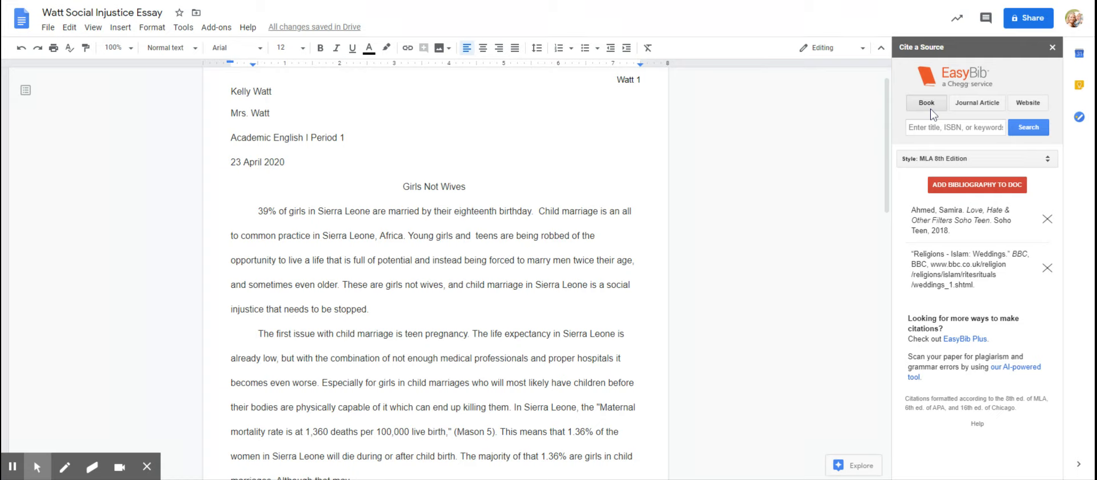
Step: Search the book sources for "Love, Hate, and Other Filters"
click(934, 127)
text(Love, Hate, and)
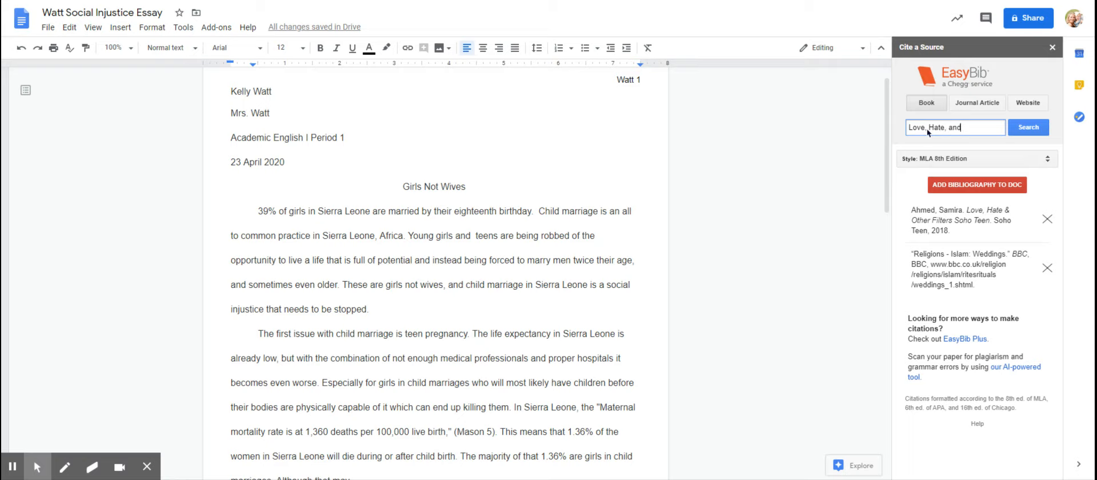
text( Other Filers)
key(BackSpace)
key(BackSpace)
text(ters)
key(Return)
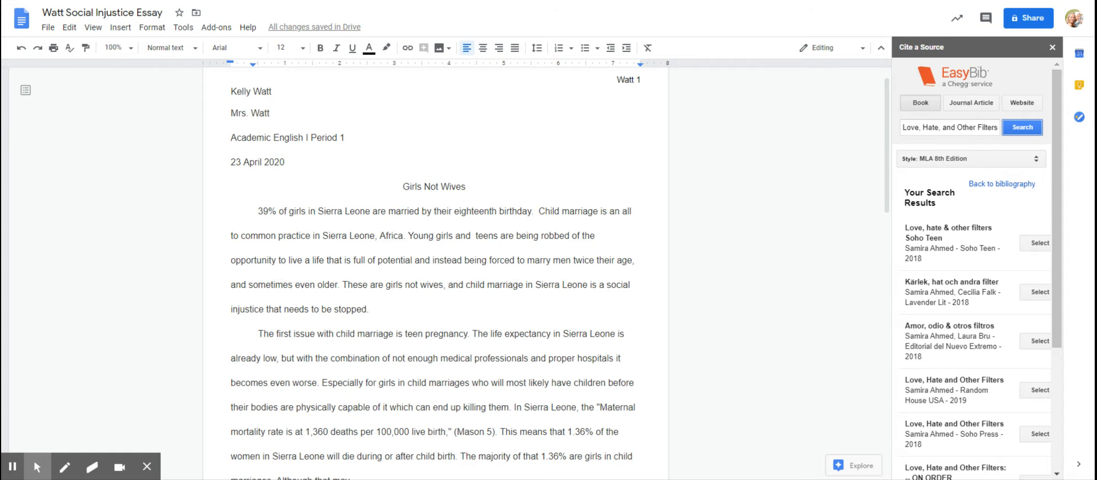
Step: Add the 2019 Random House USA edition of Love, Hate and Other Filters to the bibliography
drag(984, 228, 950, 228)
drag(1061, 220, 1061, 272)
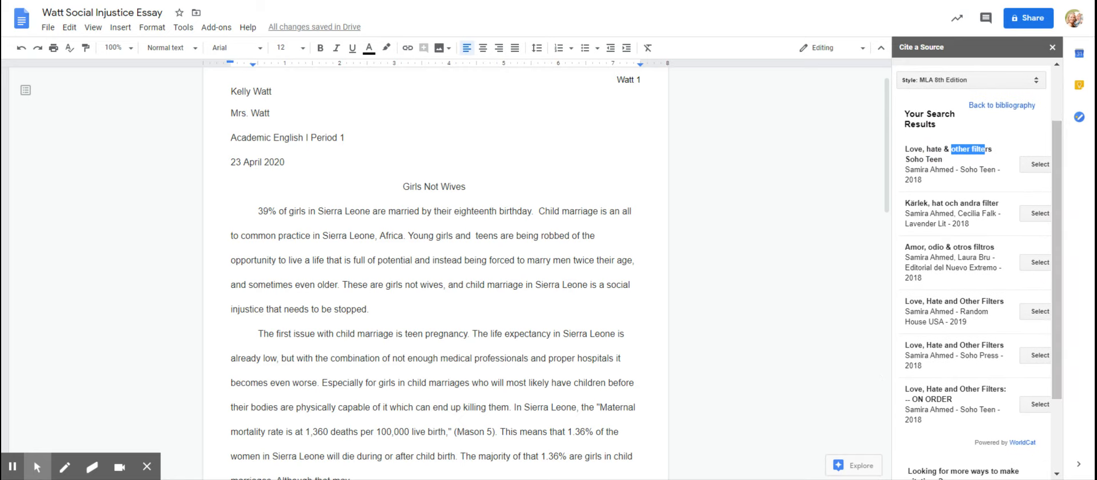
click(942, 299)
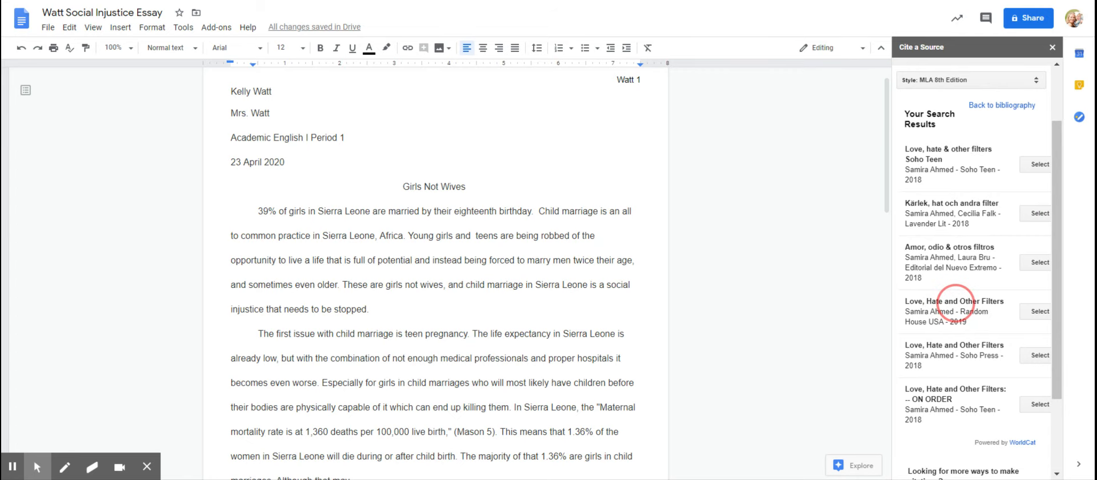
click(1038, 312)
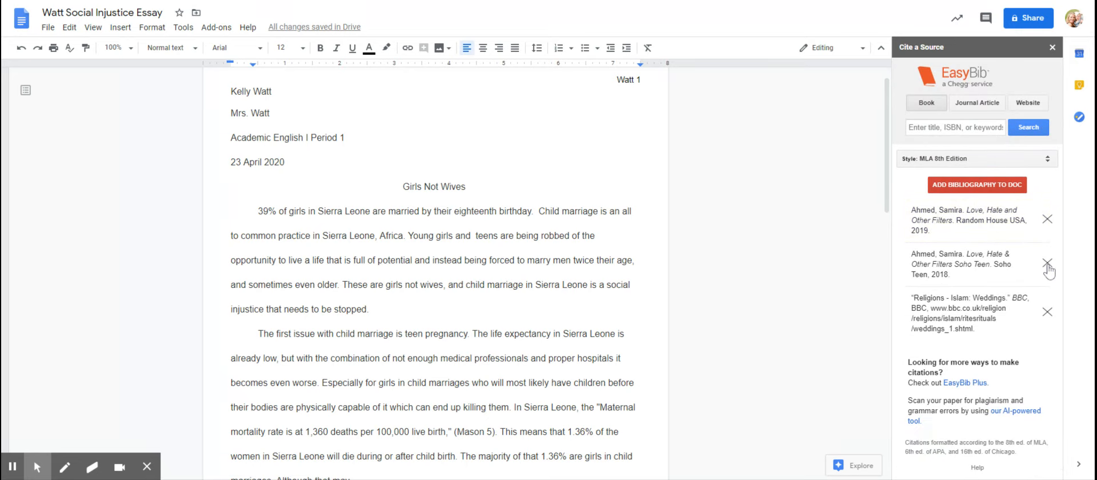
Step: Remove the 2018 Soho Teen book citation and the BBC "Religions - Islam: Weddings" citation from the source list
click(1046, 265)
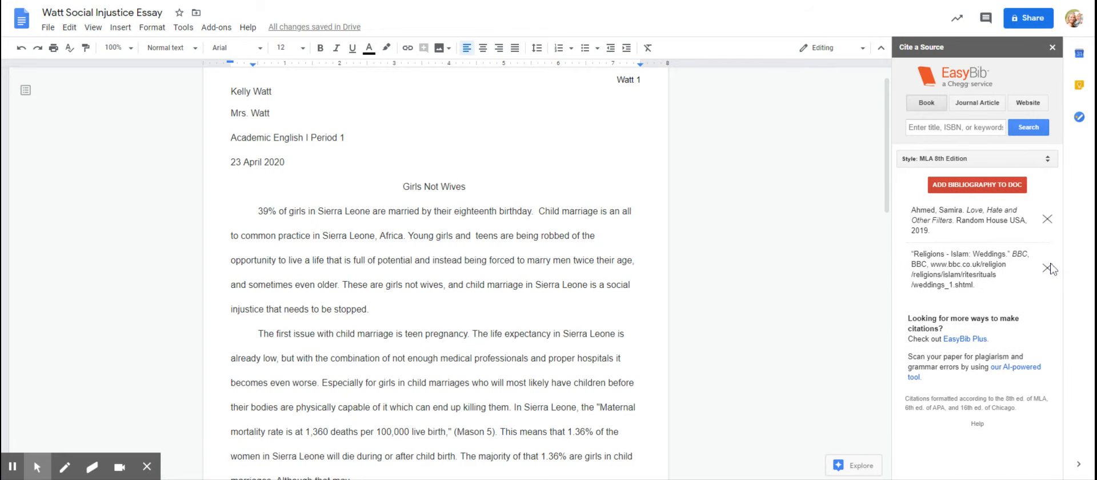
click(1048, 272)
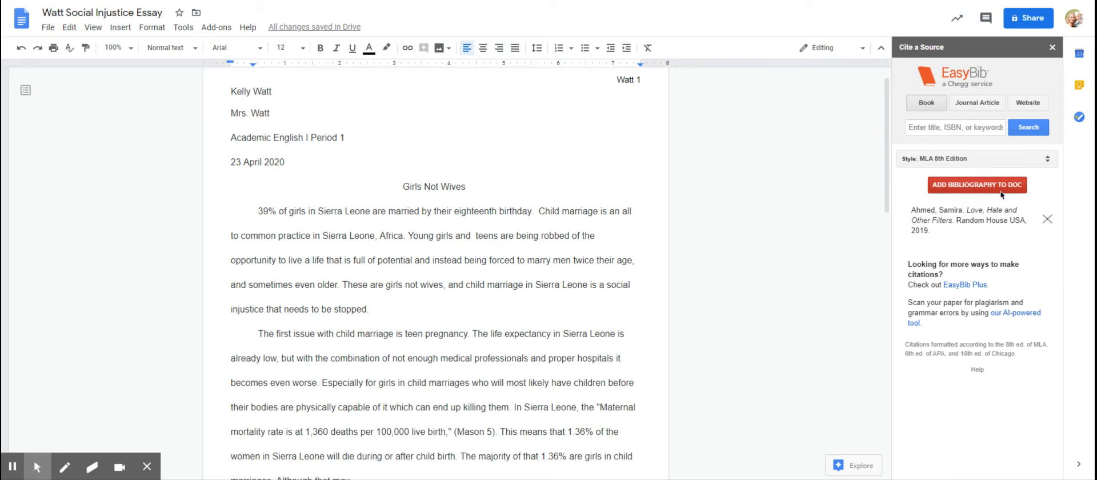
Step: Look up the copied BBC weddings_1.shtml address as a website source and add "Religions - Islam: Weddings" to the bibliography
click(1027, 103)
click(946, 127)
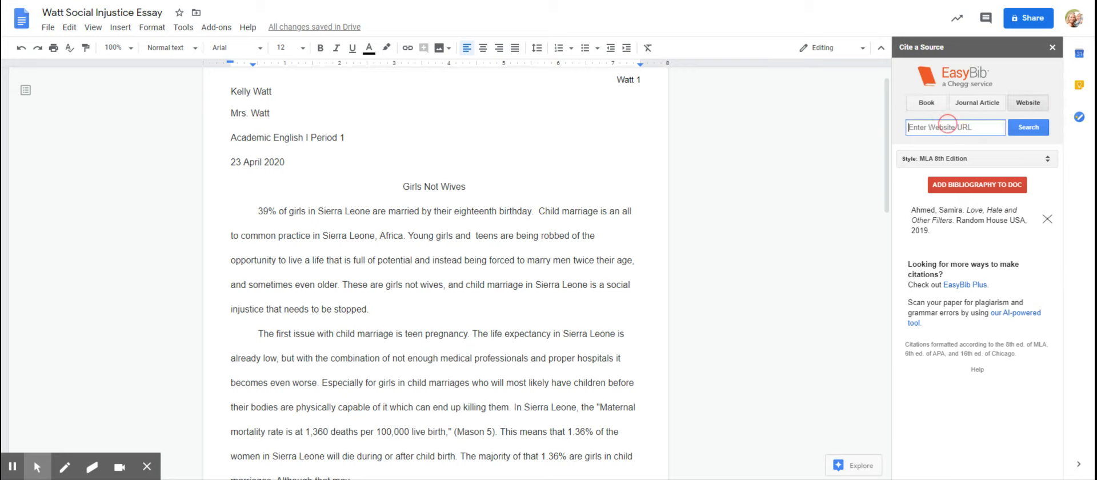
key(ctrl+v)
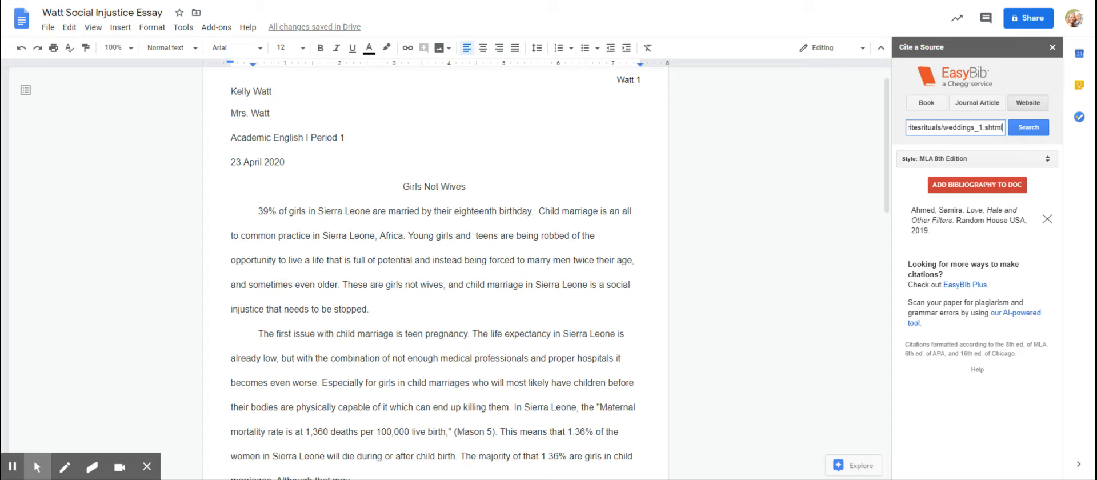
drag(258, 211, 533, 212)
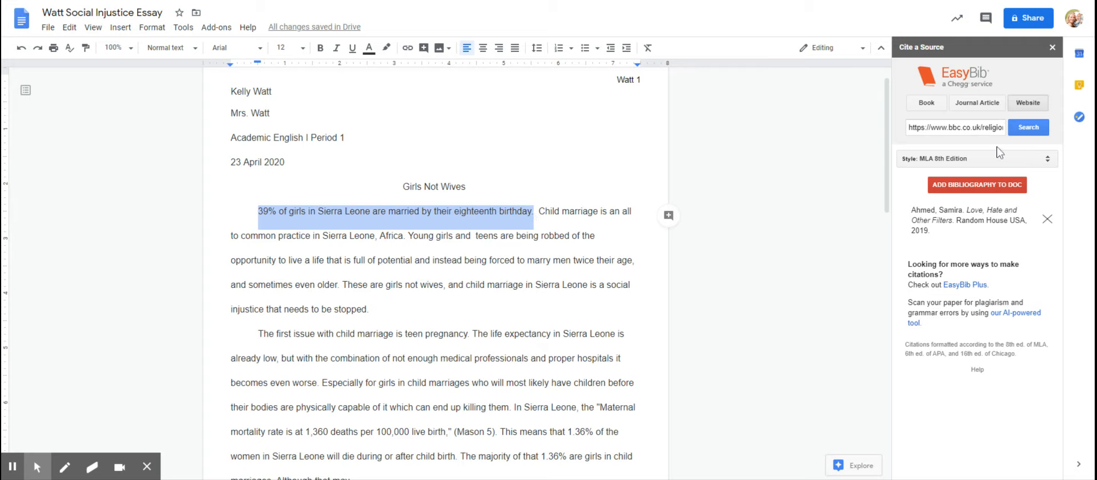
click(1032, 129)
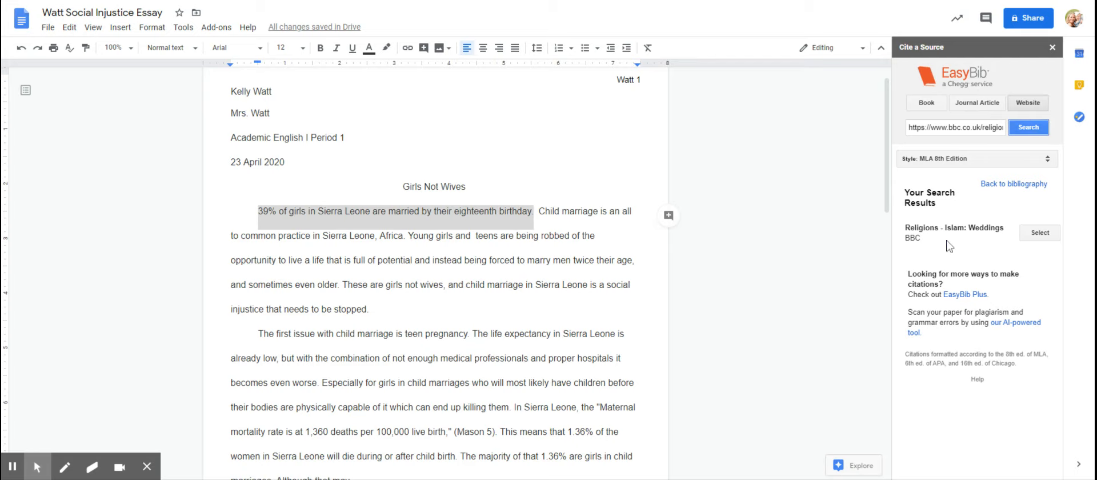
click(906, 237)
drag(906, 237, 1042, 251)
click(1042, 236)
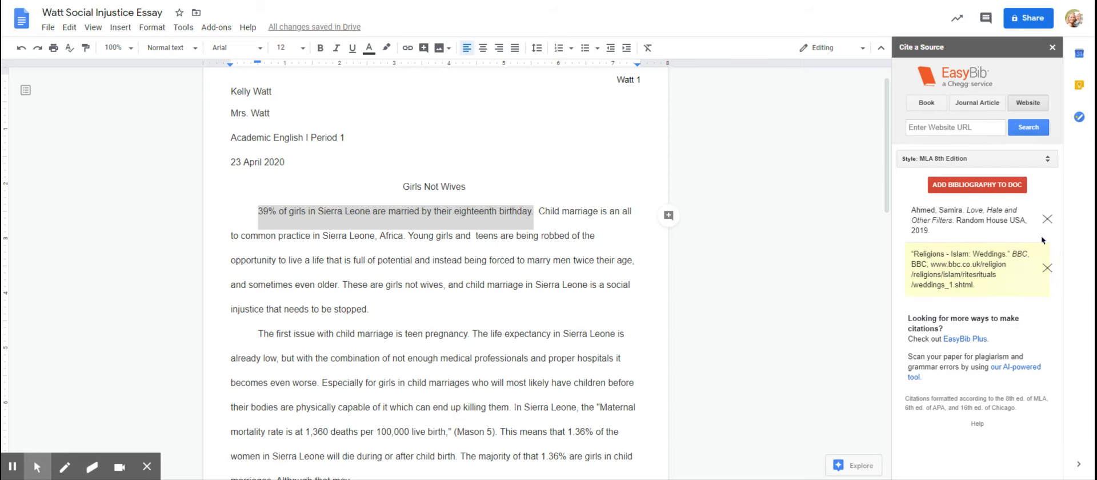
drag(911, 220, 975, 289)
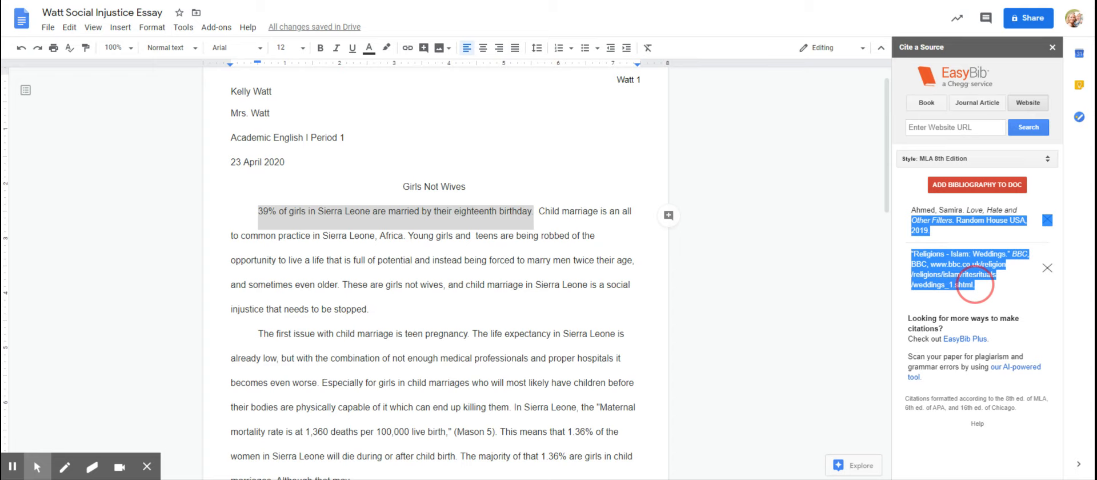
click(981, 111)
click(1027, 110)
click(889, 200)
drag(889, 217, 913, 302)
drag(1038, 190, 953, 263)
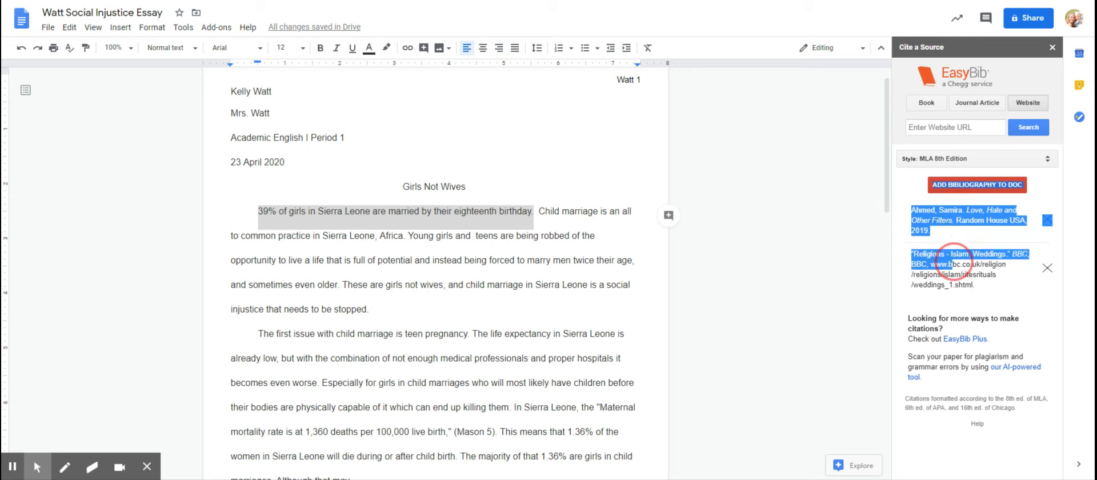
Step: Choose MLA 8th Edition as the citation style and add the bibliography to the end of the essay
click(933, 160)
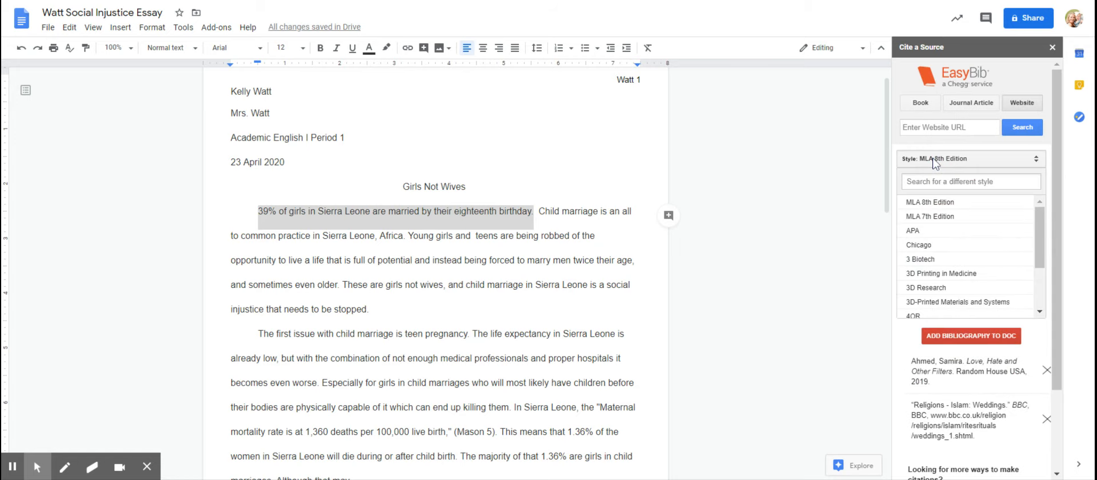
click(937, 202)
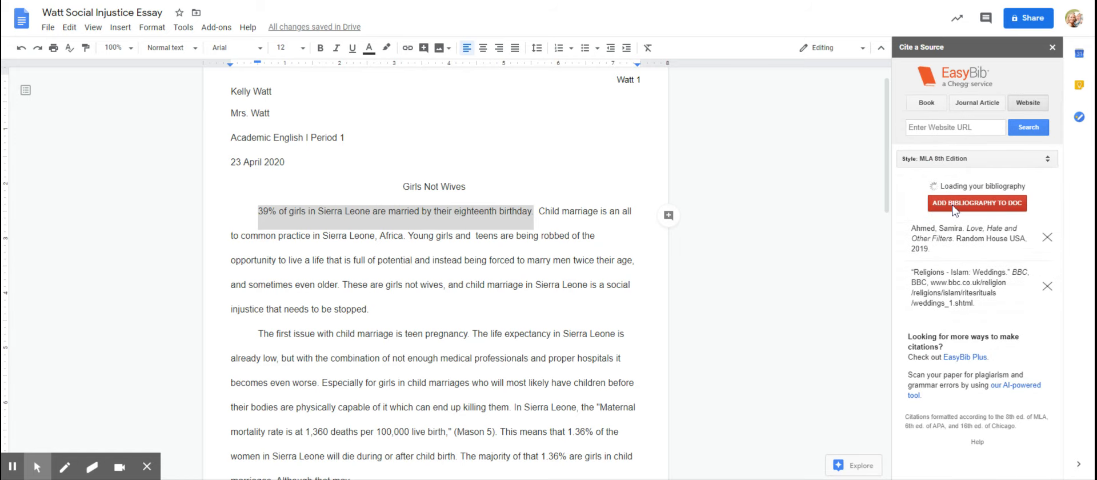
click(944, 186)
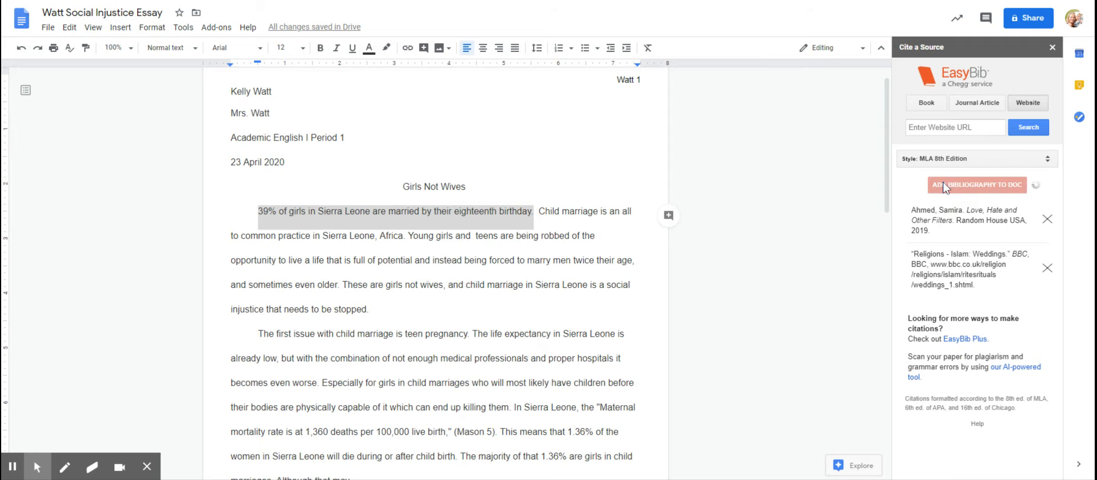
drag(896, 185, 897, 349)
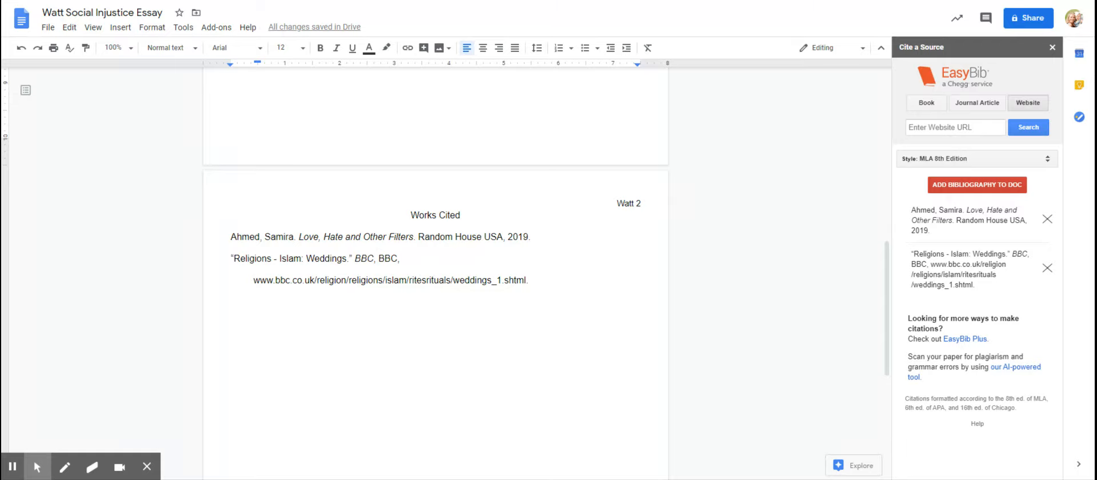
Step: Examine the Works Cited page: its heading, the order of the entries, the hanging indent and the first word of the website entry
drag(411, 215, 487, 216)
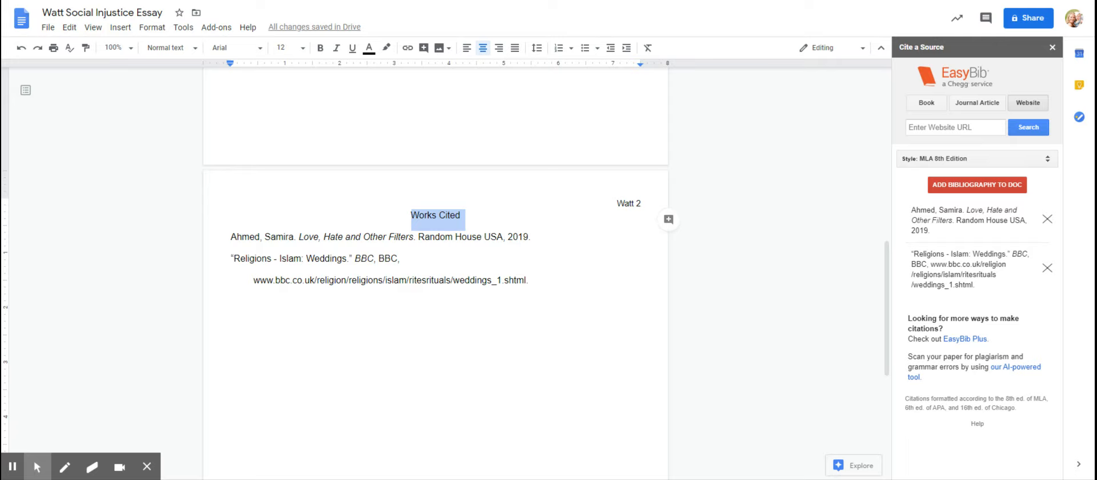
drag(230, 236, 576, 303)
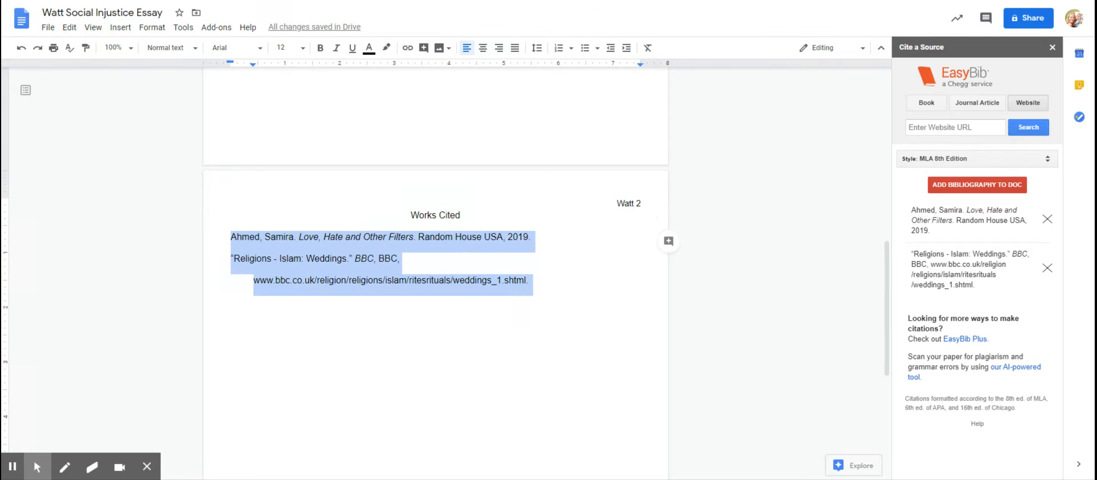
click(250, 257)
key(Down)
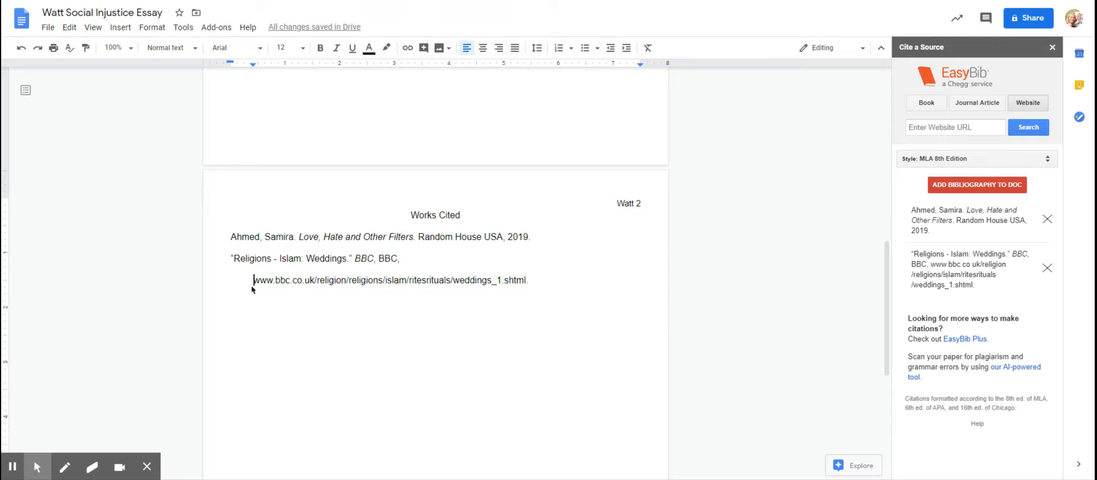
drag(232, 237, 532, 297)
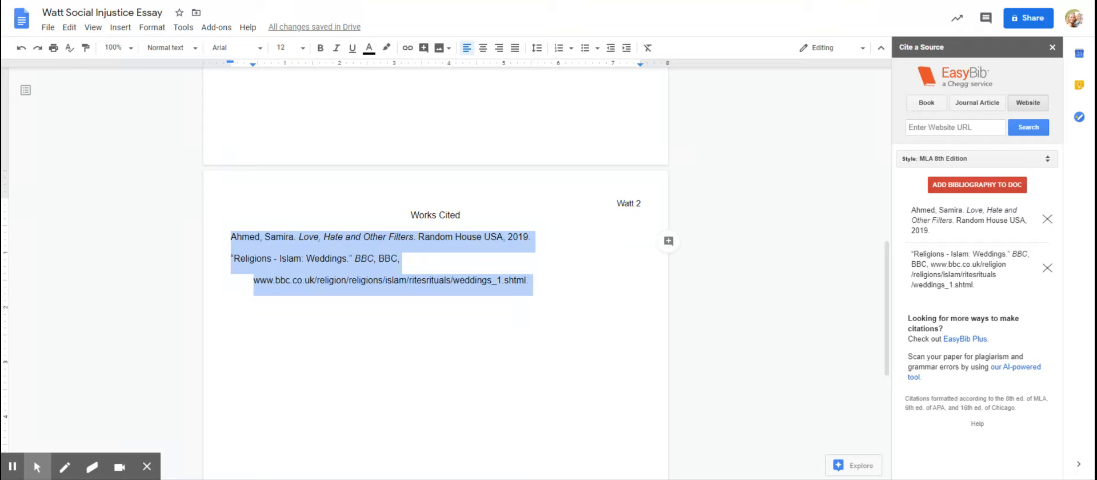
click(274, 258)
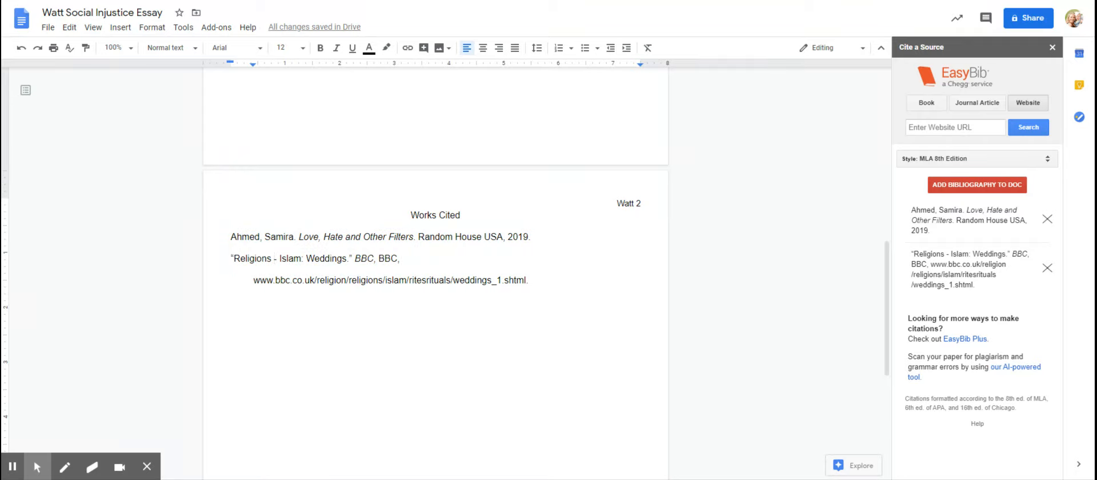
drag(231, 258, 545, 291)
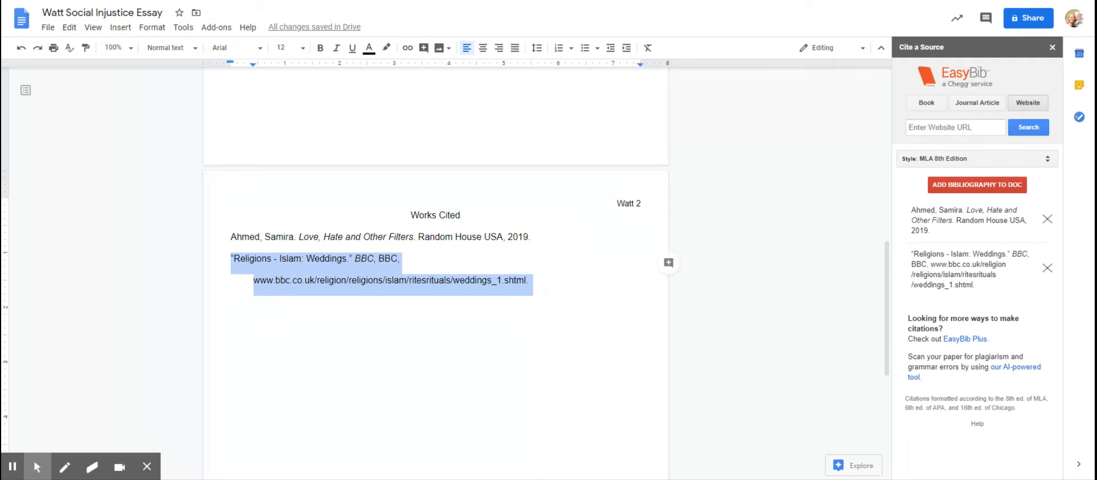
click(517, 280)
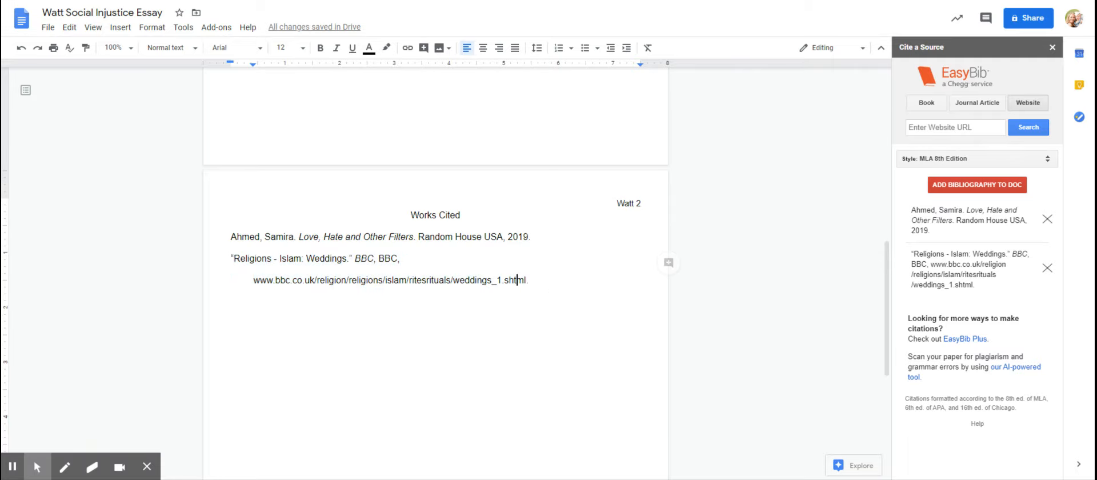
drag(274, 258, 233, 259)
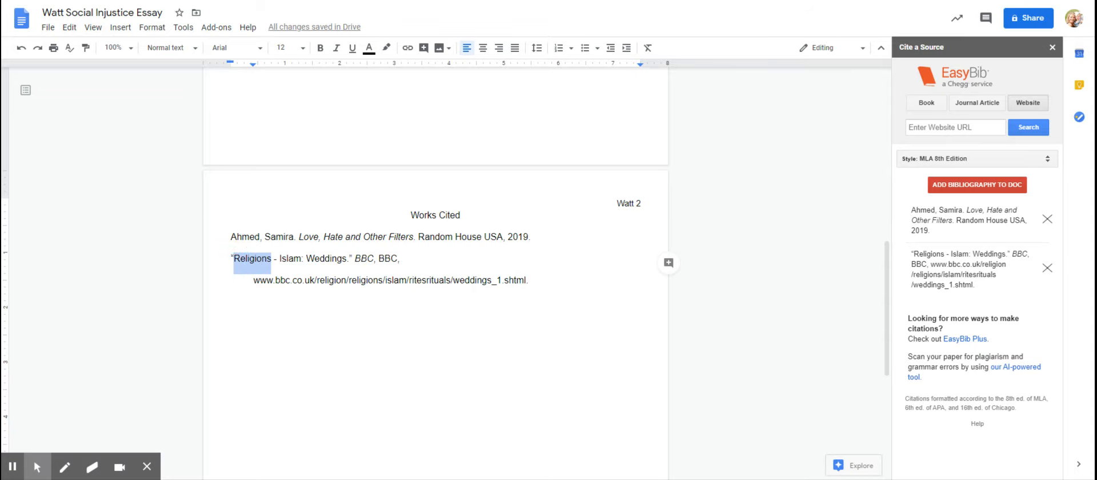
Step: With the green annotation pen, handwrite "the" and "a" beside the Works Cited page and cross both words out
click(65, 466)
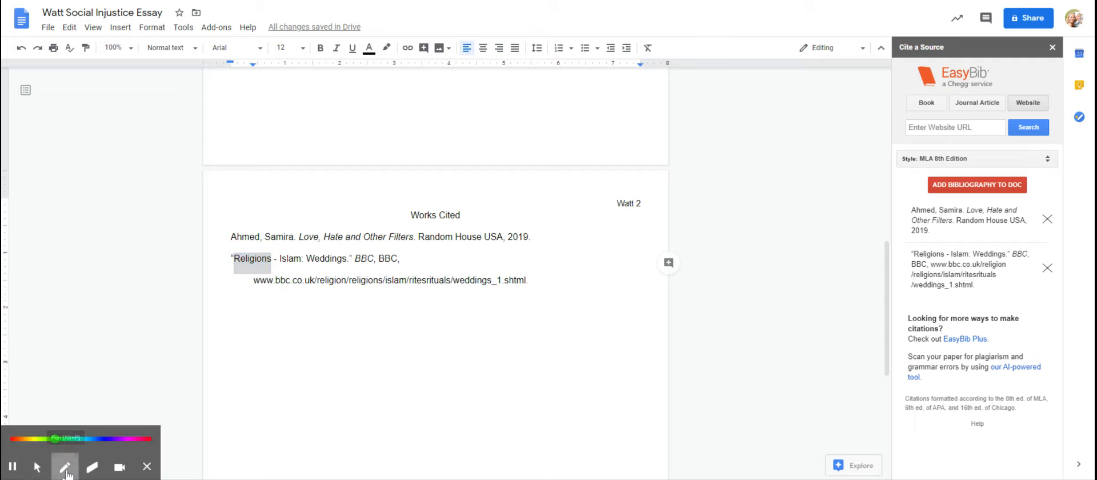
drag(59, 203, 86, 272)
drag(24, 268, 88, 228)
mouse_move(70, 173)
mouse_down()
mouse_move(142, 223)
mouse_move(197, 172)
mouse_up()
drag(154, 264, 193, 289)
drag(55, 278, 191, 128)
drag(117, 337, 190, 225)
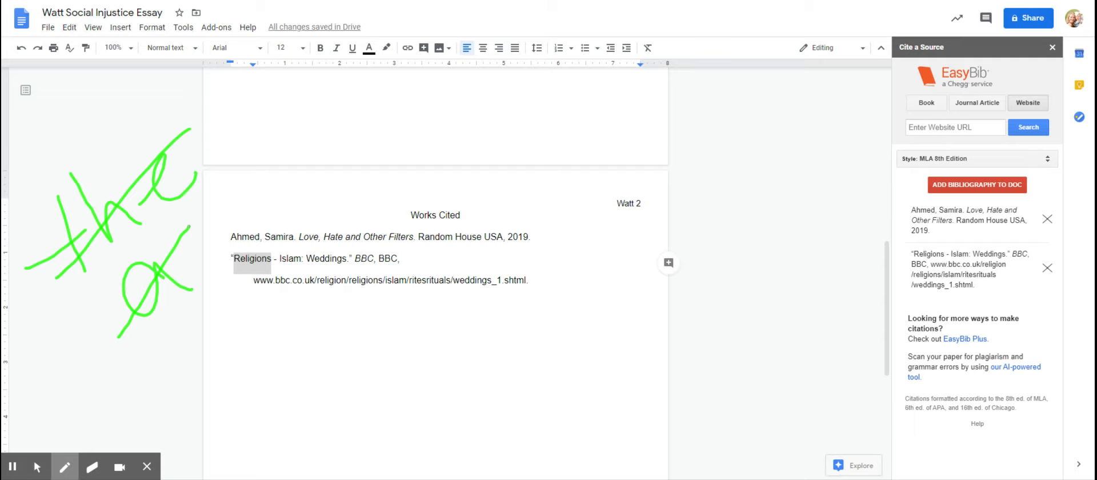
Step: Handwrite a sample in-text citation below the entries: quotation marks around a row of dots, followed by "(Religions)."
drag(233, 323, 238, 361)
drag(255, 332, 257, 364)
drag(275, 384, 281, 391)
drag(386, 379, 394, 382)
drag(411, 372, 414, 377)
drag(436, 375, 437, 377)
drag(462, 307, 466, 330)
drag(476, 306, 492, 344)
drag(552, 290, 571, 434)
mouse_move(553, 312)
mouse_down()
mouse_move(555, 377)
mouse_move(556, 351)
mouse_move(582, 372)
mouse_up()
mouse_move(588, 345)
mouse_down()
mouse_move(603, 332)
mouse_move(614, 357)
mouse_up()
drag(624, 301, 629, 361)
drag(647, 318, 650, 361)
mouse_move(678, 329)
mouse_down()
mouse_move(668, 335)
mouse_move(678, 344)
mouse_move(671, 413)
mouse_up()
mouse_move(696, 339)
mouse_down()
mouse_move(697, 374)
mouse_move(733, 344)
mouse_move(774, 352)
mouse_up()
drag(793, 302, 797, 349)
mouse_move(795, 255)
mouse_down()
mouse_move(837, 350)
mouse_move(793, 406)
mouse_up()
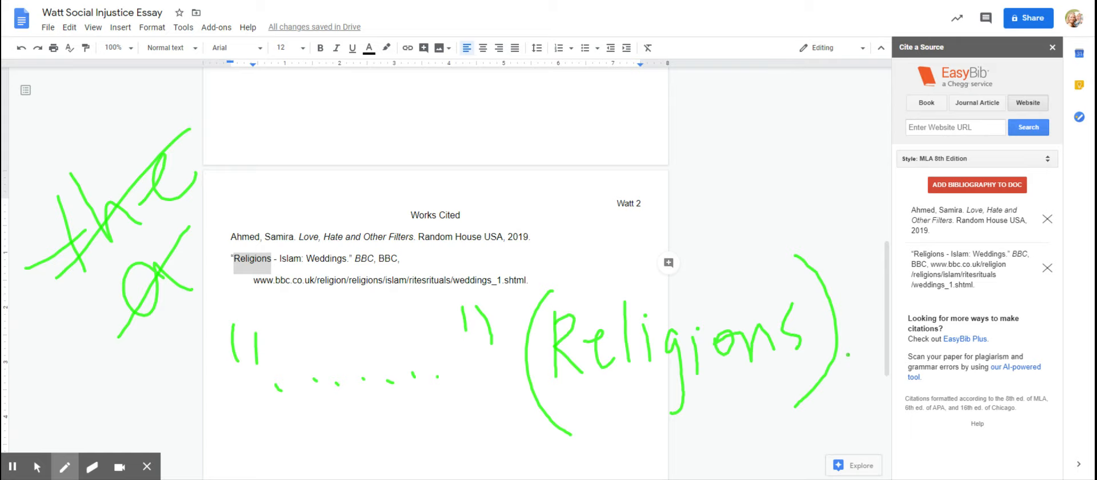
Step: Draw a # after "Religions" in the handwritten citation and circle the word
mouse_move(823, 307)
mouse_down()
mouse_move(820, 334)
mouse_move(844, 303)
mouse_up()
drag(809, 336, 843, 318)
drag(832, 294, 822, 349)
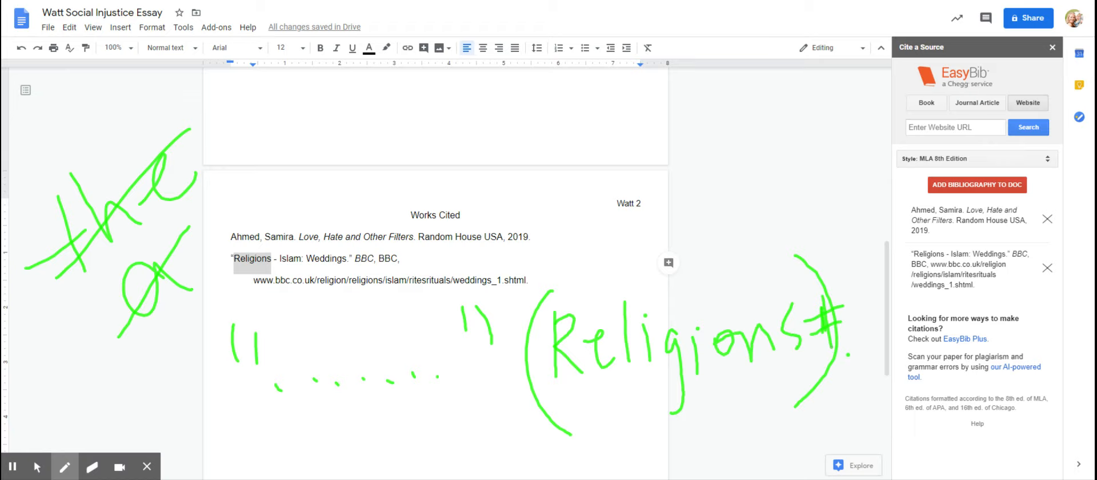
mouse_move(572, 296)
mouse_down()
mouse_move(547, 365)
mouse_move(651, 261)
mouse_move(570, 321)
mouse_up()
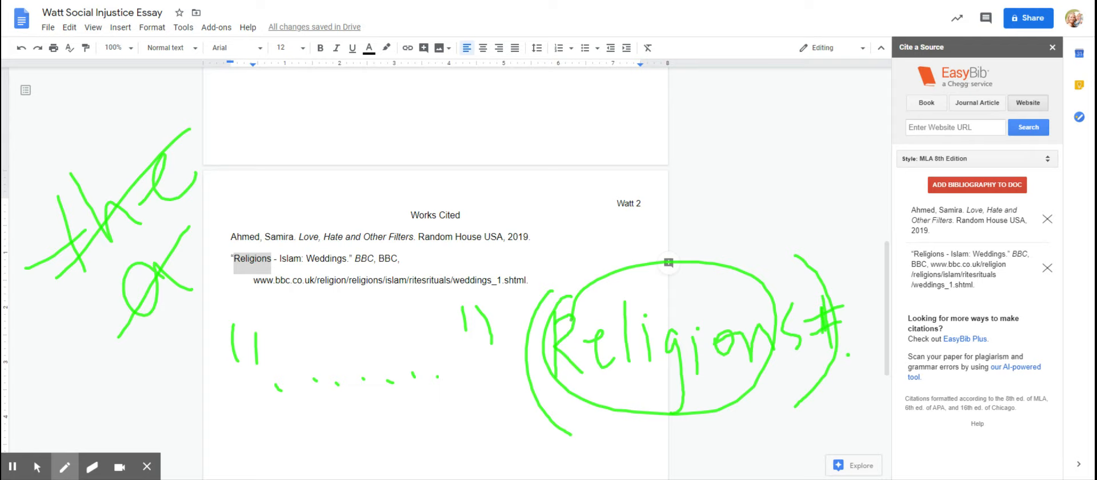
Step: Draw a green box around "Religions" at the start of the website entry and a bracket-like line above the Works Cited heading
mouse_move(211, 243)
mouse_down()
mouse_move(208, 278)
mouse_move(271, 279)
mouse_move(260, 245)
mouse_move(212, 246)
mouse_up()
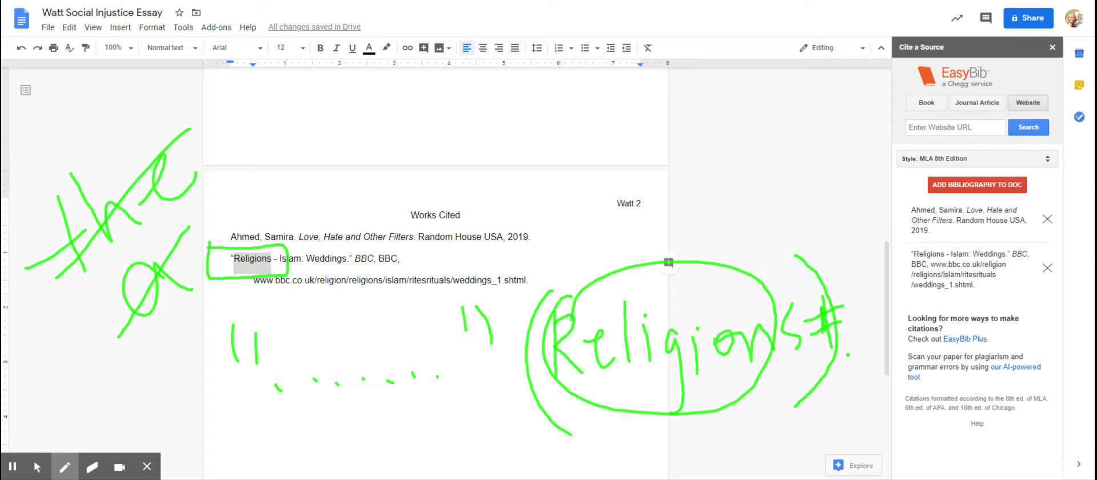
mouse_move(398, 205)
mouse_down()
mouse_move(408, 225)
mouse_move(446, 186)
mouse_move(396, 188)
mouse_up()
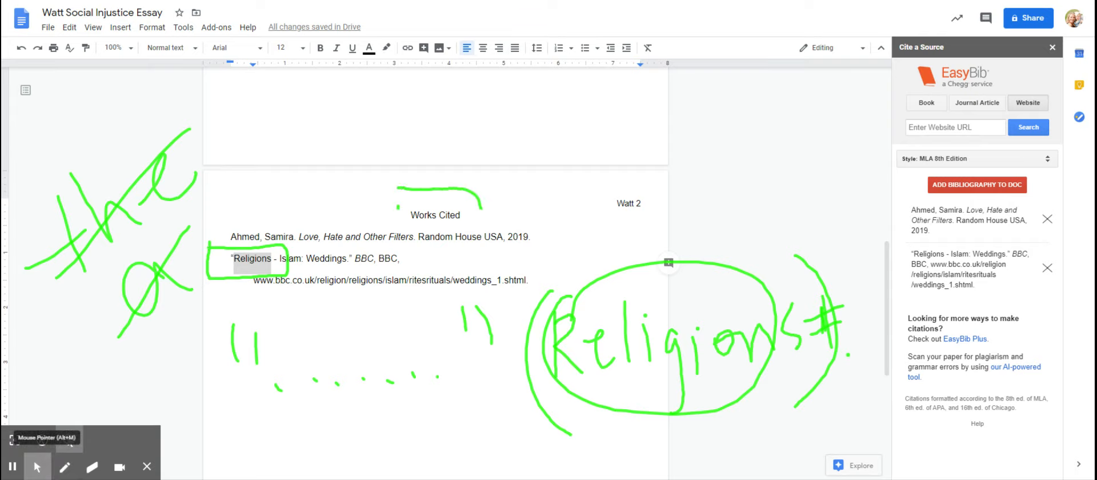
Step: Circle the author-and-page in-text citation that follows the maternal mortality quotation in the essay's teen pregnancy paragraph with the green pen
click(37, 467)
scroll(37, 466, up, 3)
scroll(751, 167, up, 3)
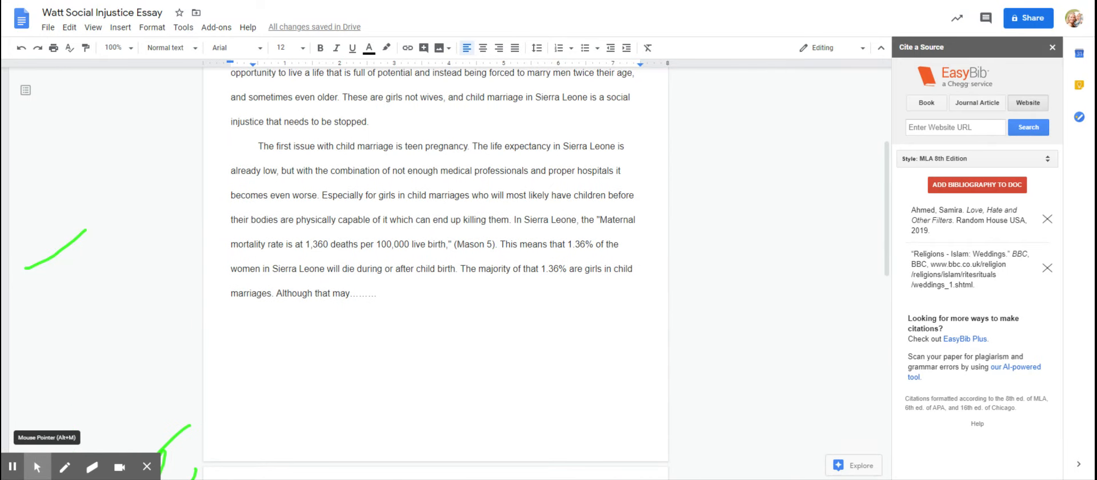
click(64, 467)
mouse_move(477, 226)
mouse_down()
mouse_move(457, 233)
mouse_move(499, 262)
mouse_move(477, 216)
mouse_up()
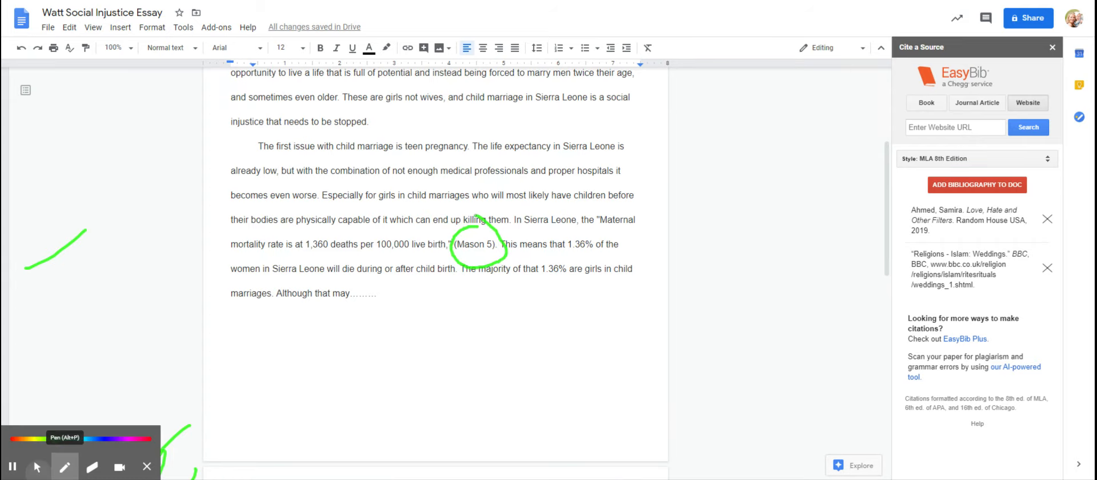
Step: Back on the Works Cited page, handwrite the surname from the circled in-text citation below the website entry
click(38, 466)
scroll(435, 268, down, 5)
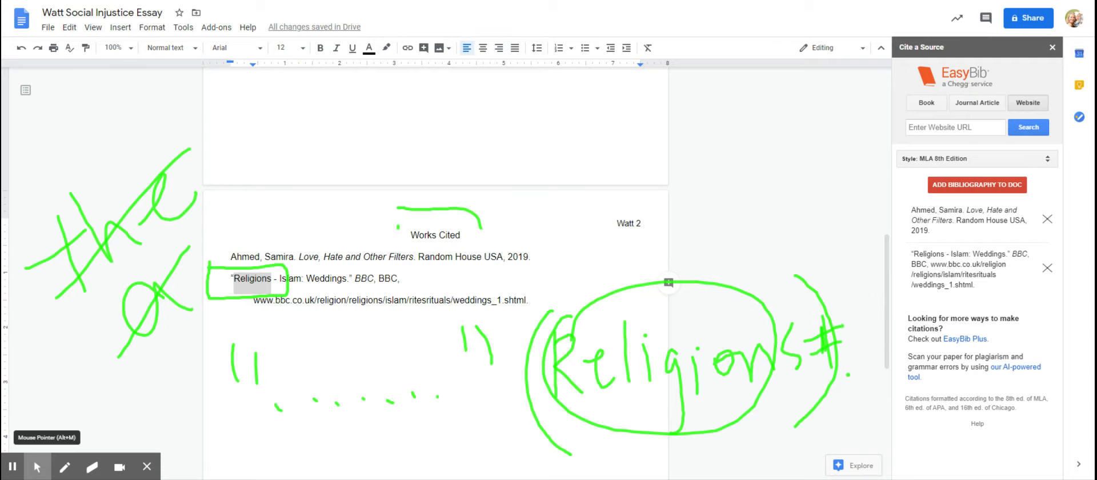
click(65, 467)
mouse_move(222, 358)
mouse_down()
mouse_move(246, 343)
mouse_move(275, 351)
mouse_up()
mouse_move(285, 325)
mouse_down()
mouse_move(308, 343)
mouse_move(328, 328)
mouse_move(403, 363)
mouse_up()
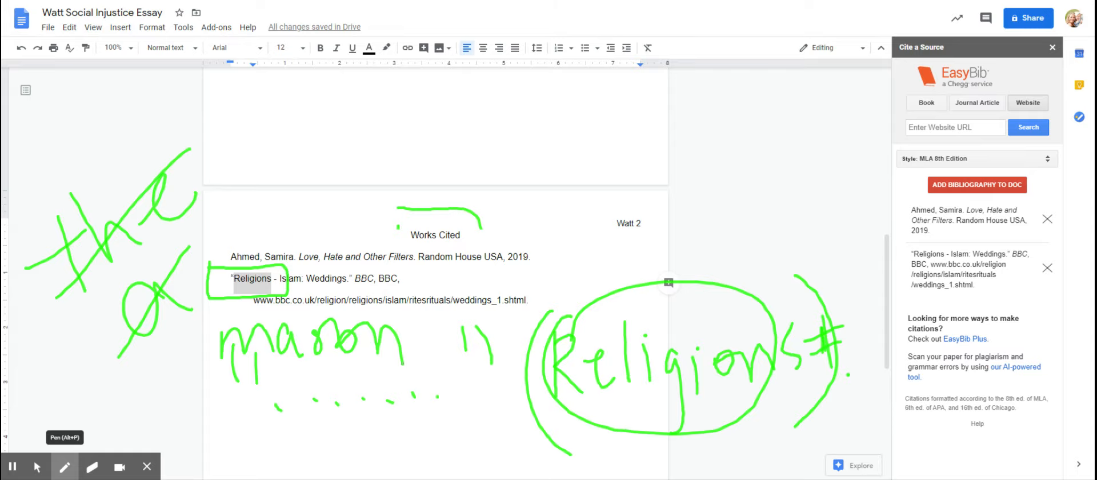
Step: Wipe all pen annotations off the screen and draw a green outline around the Works Cited heading, page number and both entries
click(92, 467)
click(15, 439)
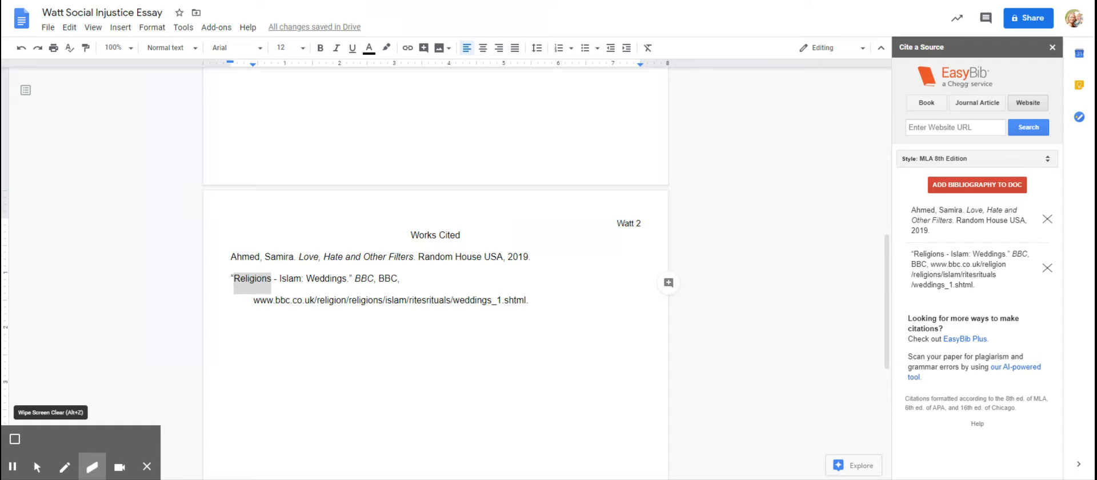
click(65, 466)
mouse_move(434, 195)
mouse_down()
mouse_move(360, 199)
mouse_move(208, 342)
mouse_move(690, 349)
mouse_move(579, 189)
mouse_move(369, 197)
mouse_up()
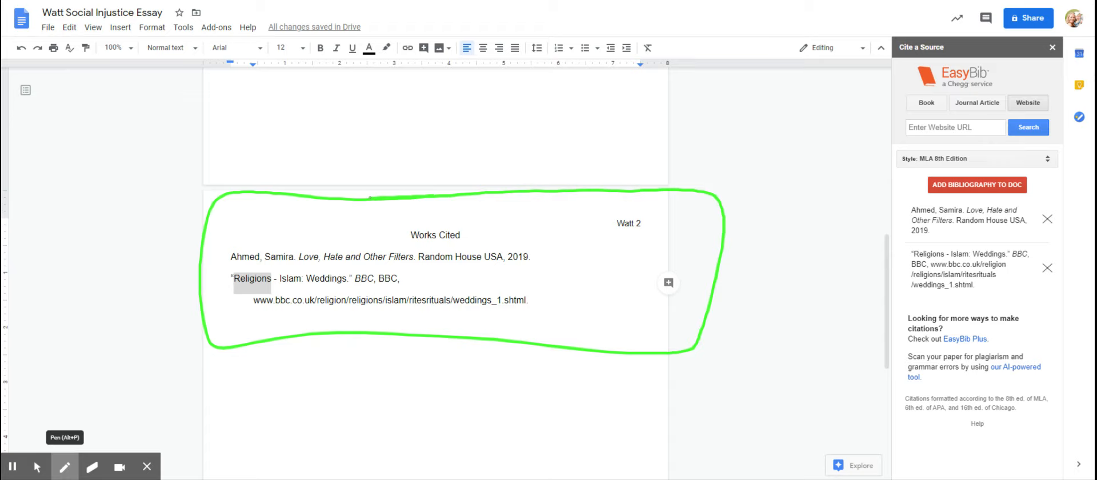